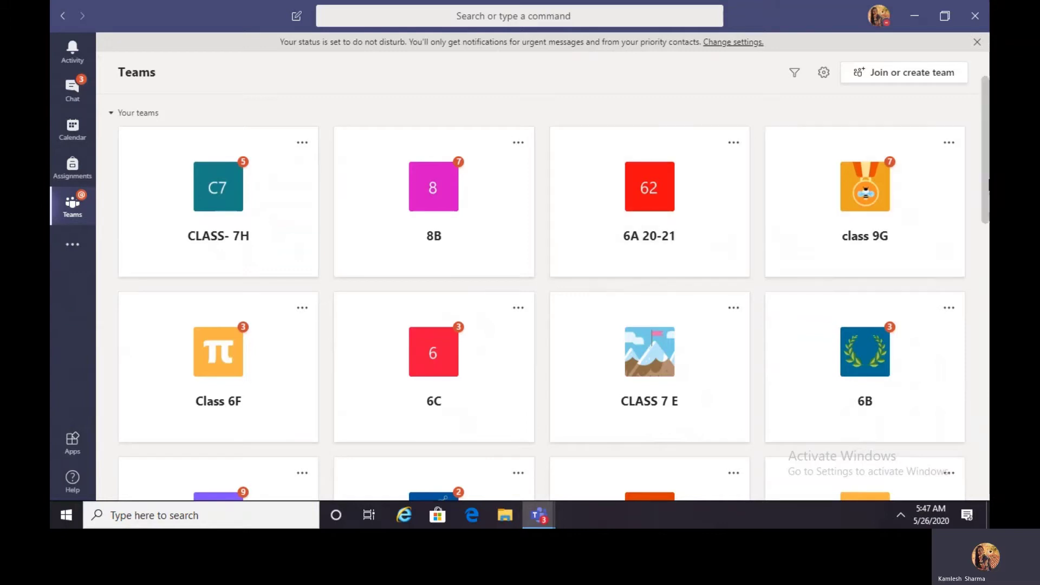
Step: Open the DEMO TEAM - CLASS IX team and show its Class Notebook in the General channel
scroll(987, 176, down, 5)
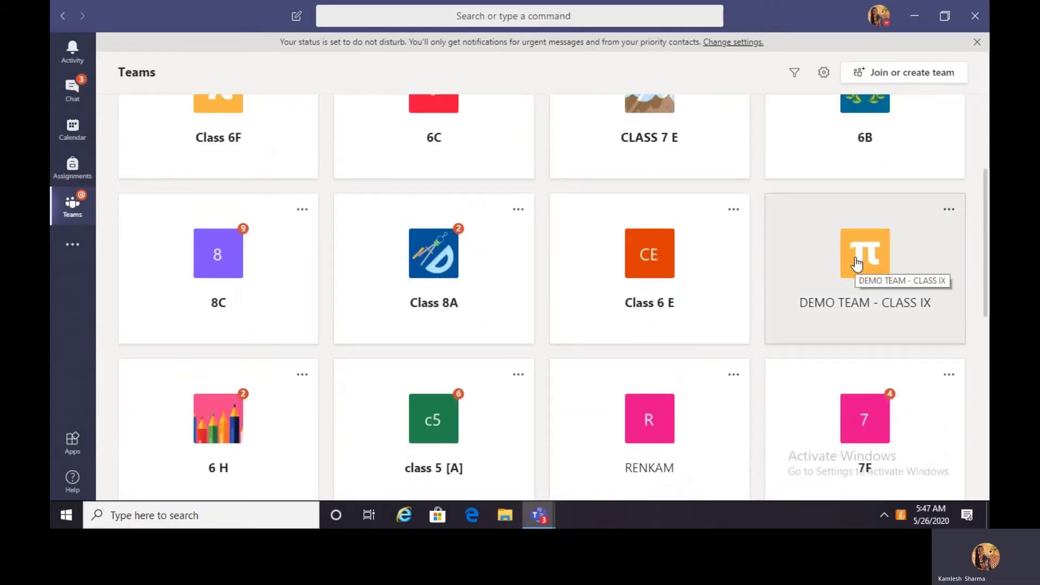
click(918, 236)
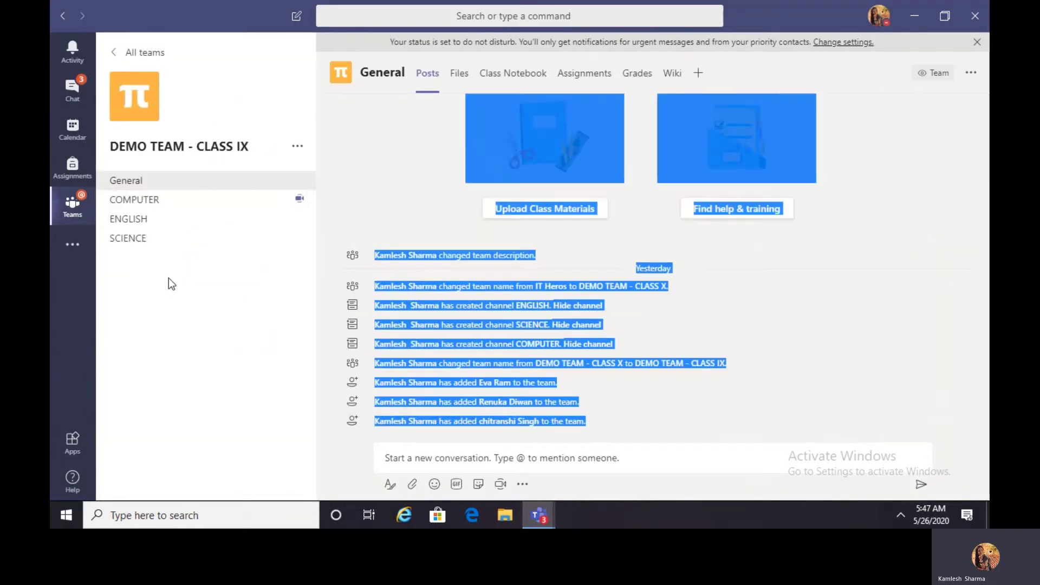
click(414, 187)
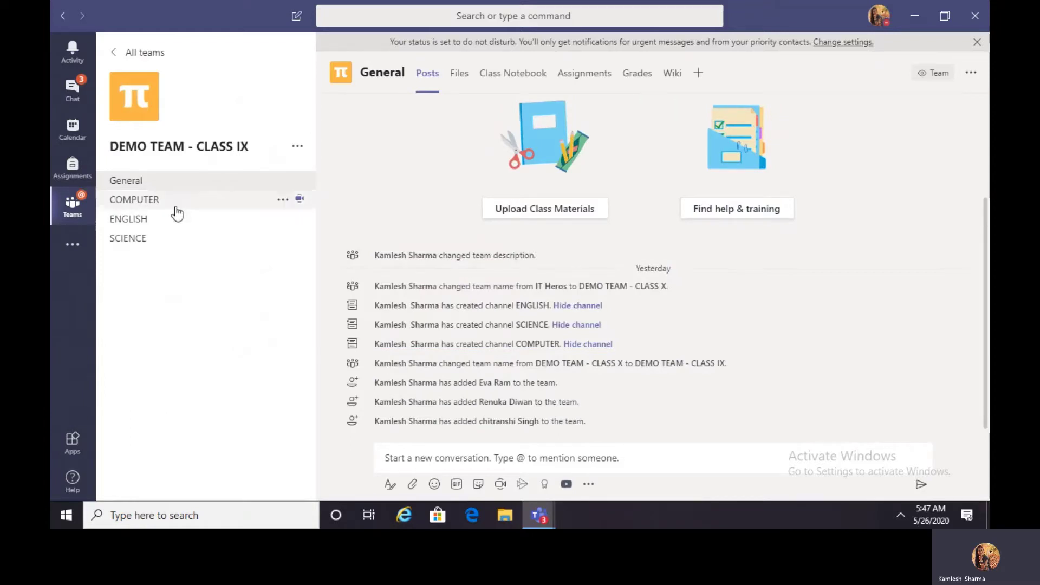
click(523, 76)
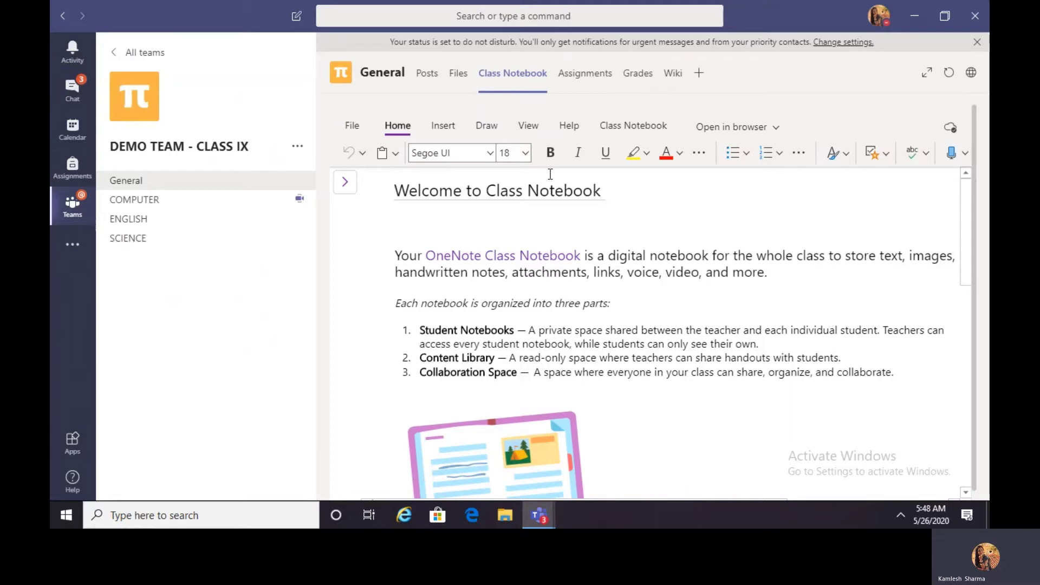
Step: Show the notebook's section and page list and view the FAQ page about Class Notebook in the Welcome section
click(347, 186)
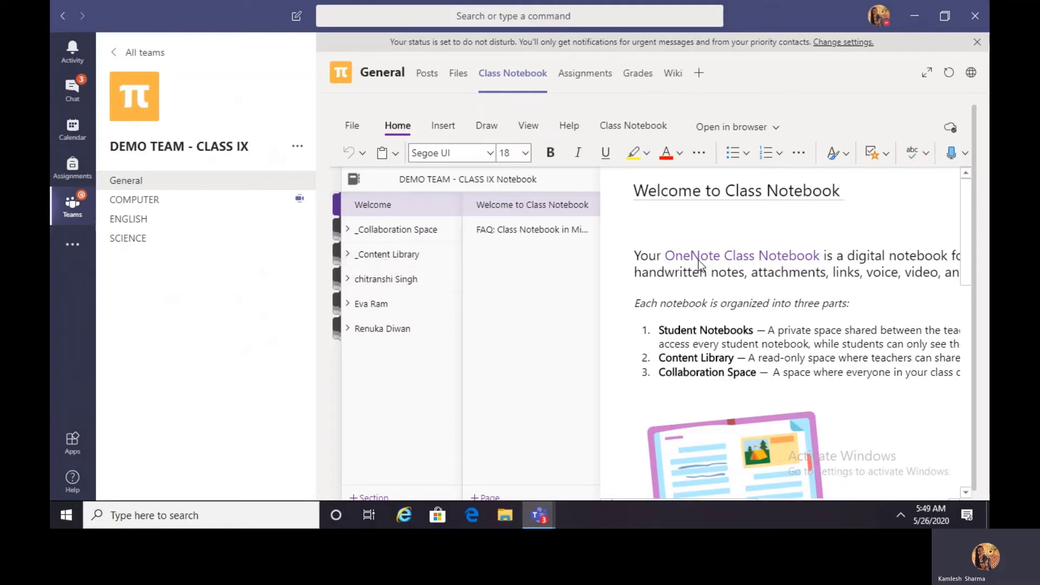
right_click(844, 212)
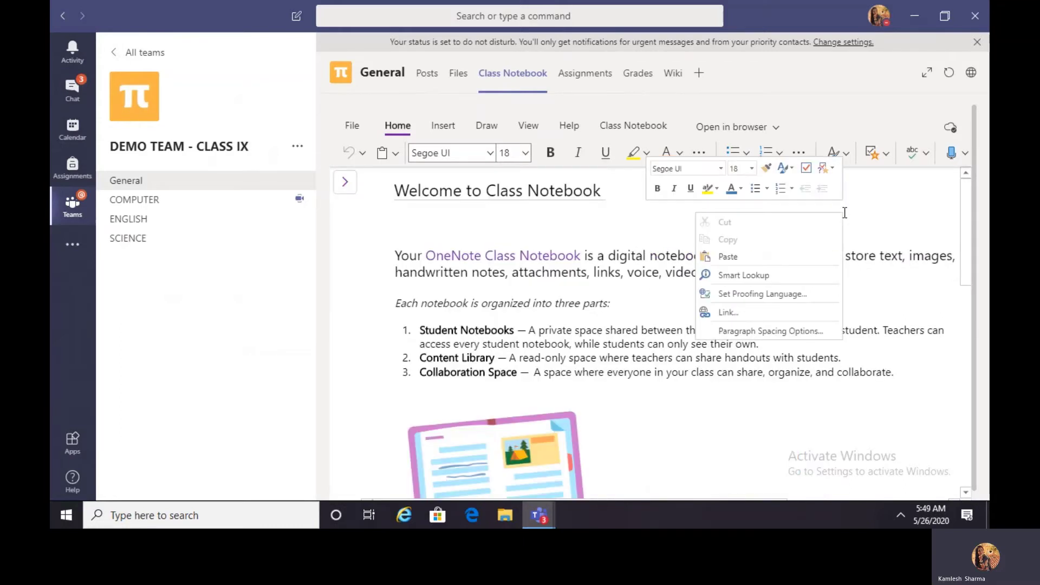
click(570, 244)
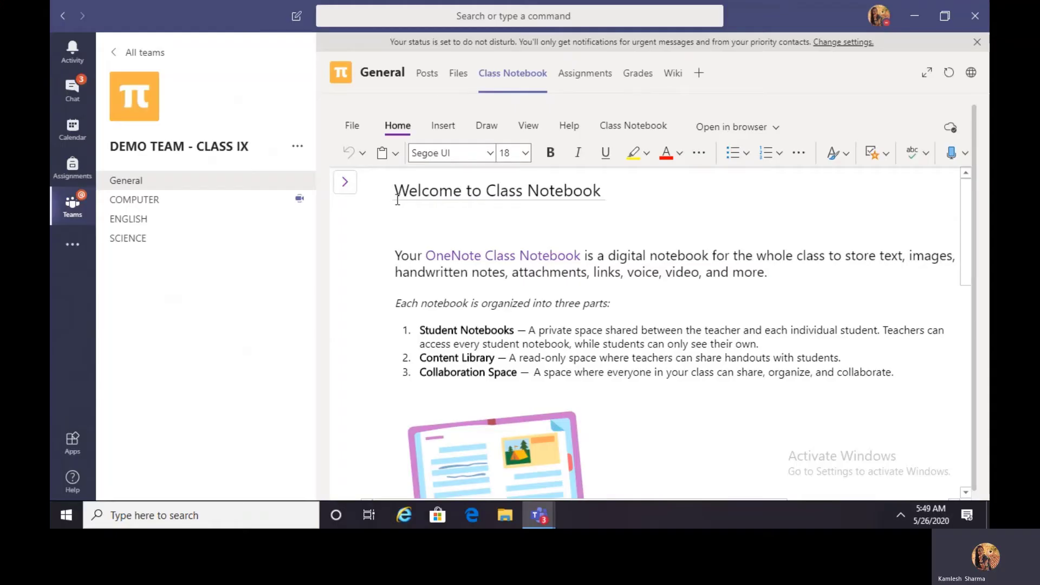
click(344, 185)
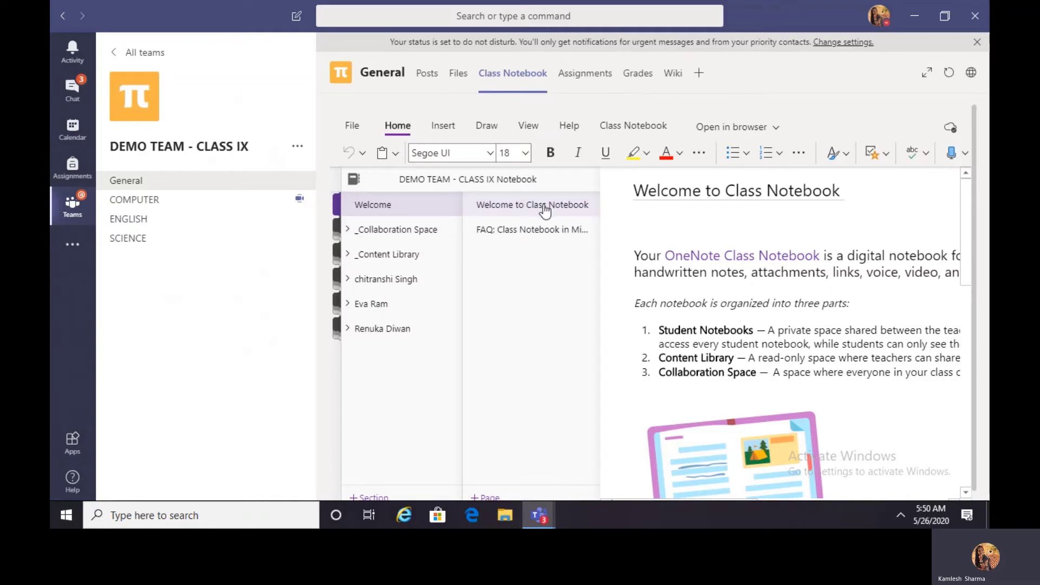
click(536, 233)
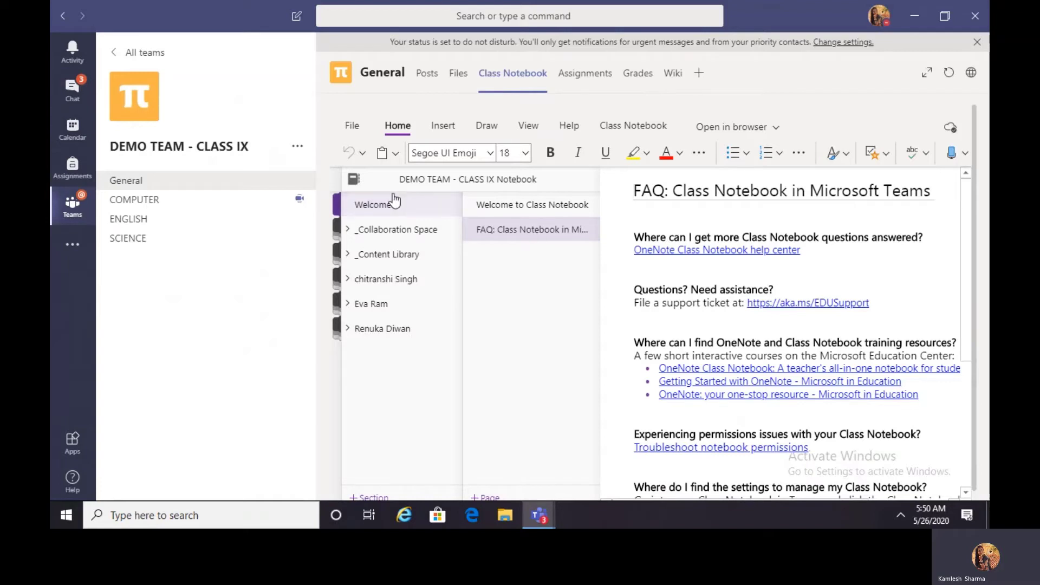
Step: Add a section named English to the _Collaboration Space of the class notebook
click(393, 232)
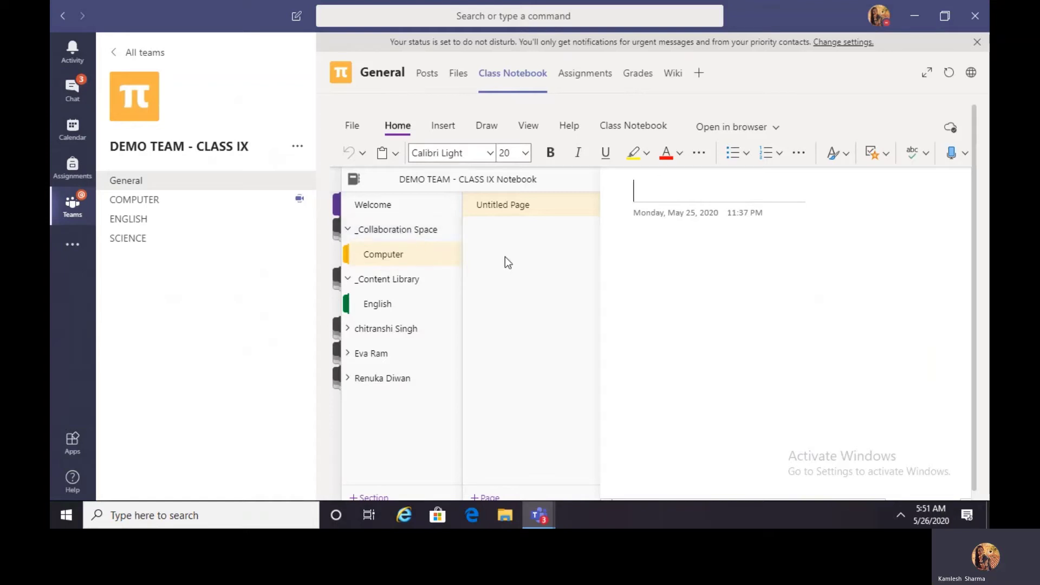
click(408, 232)
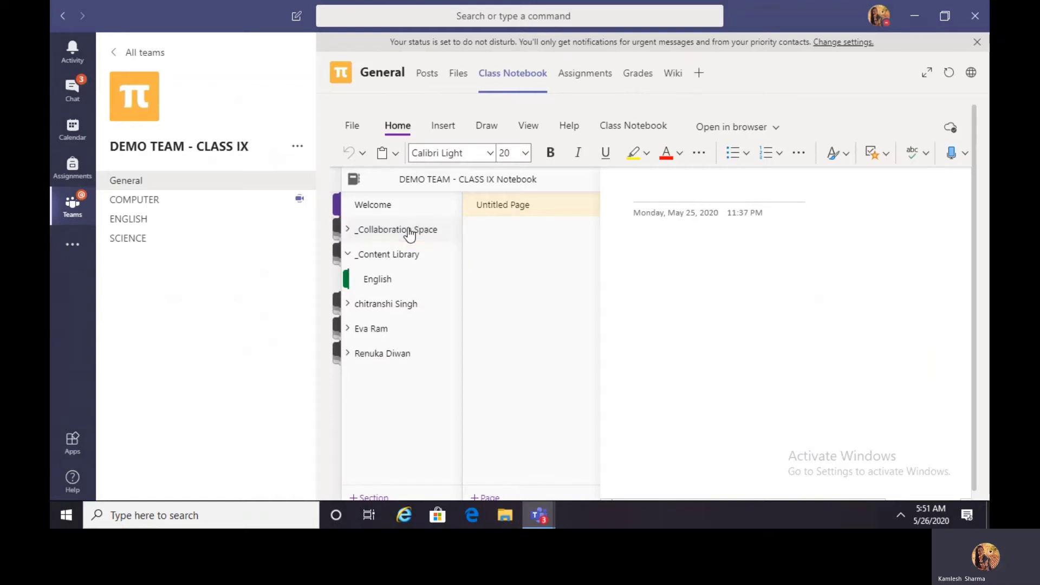
click(410, 232)
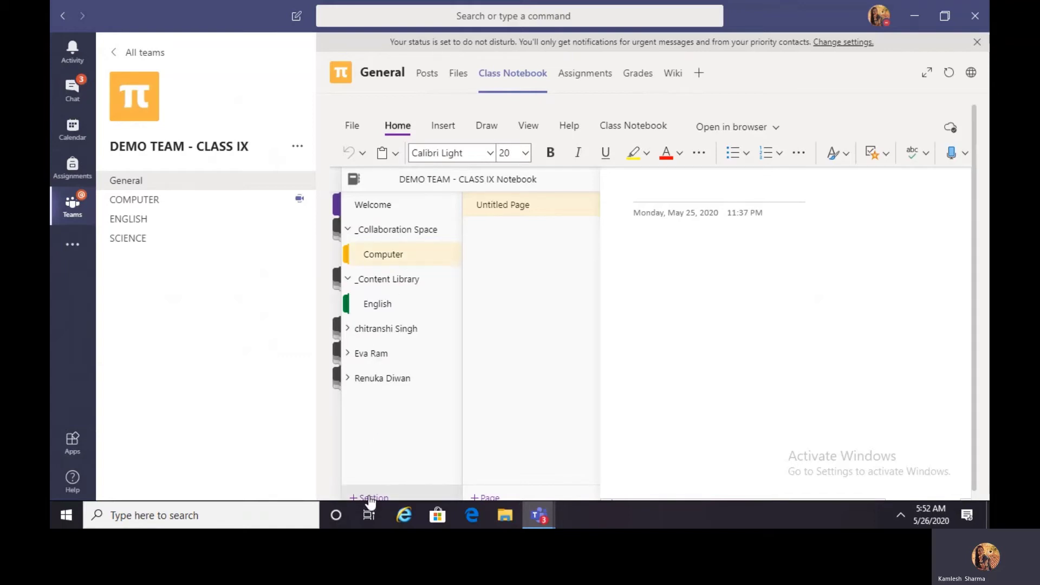
click(370, 498)
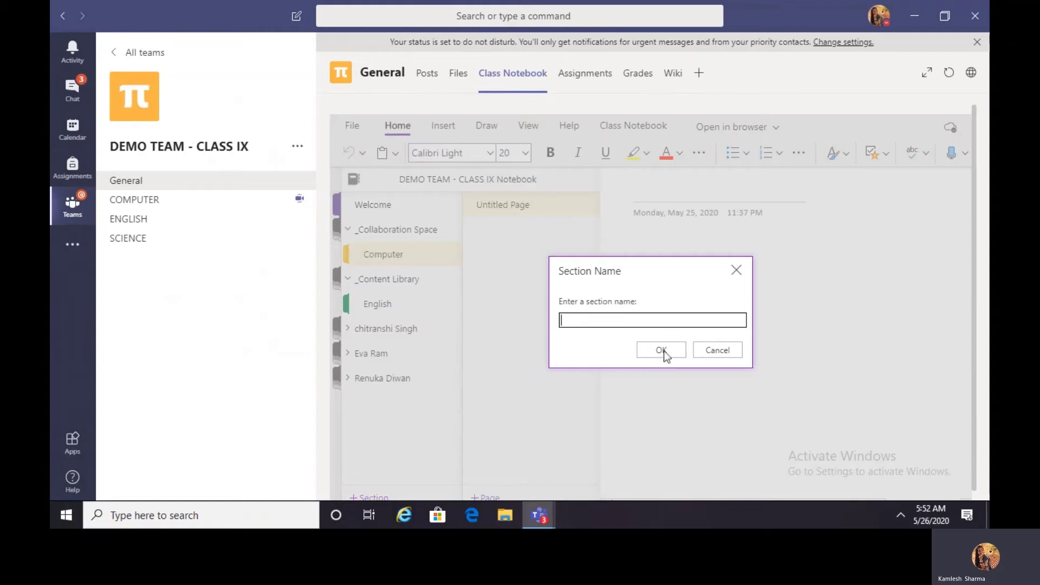
text(English)
click(661, 351)
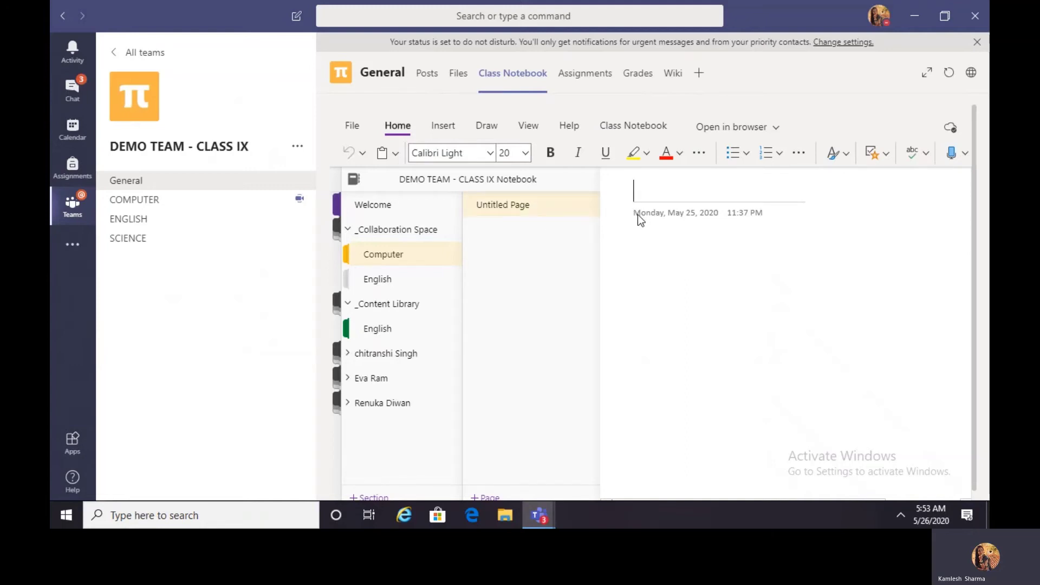
Step: Title the untitled page in the Collaboration Space's Computer section "25 May 2020"
text(25)
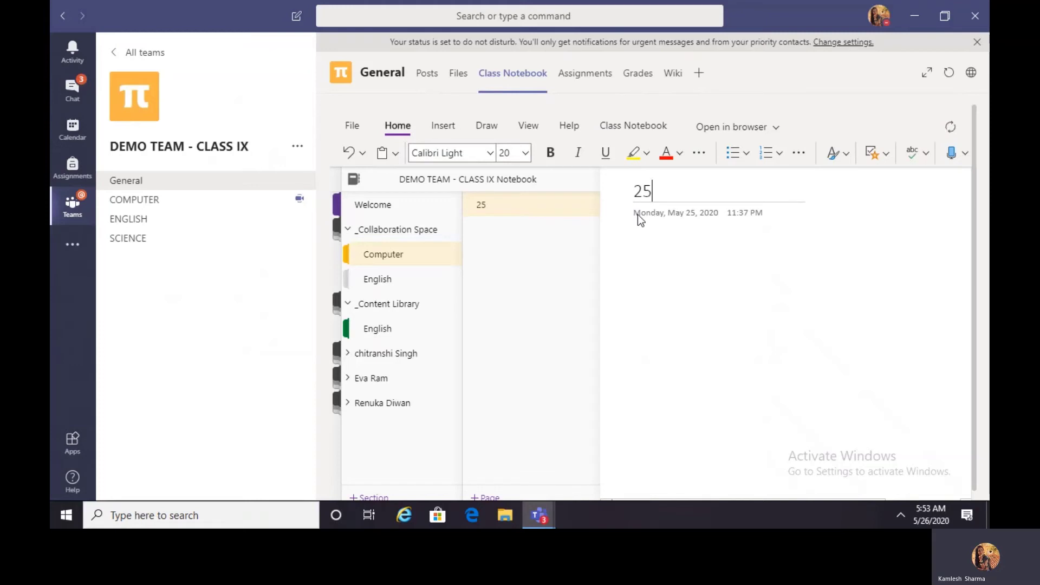
text( May 2)
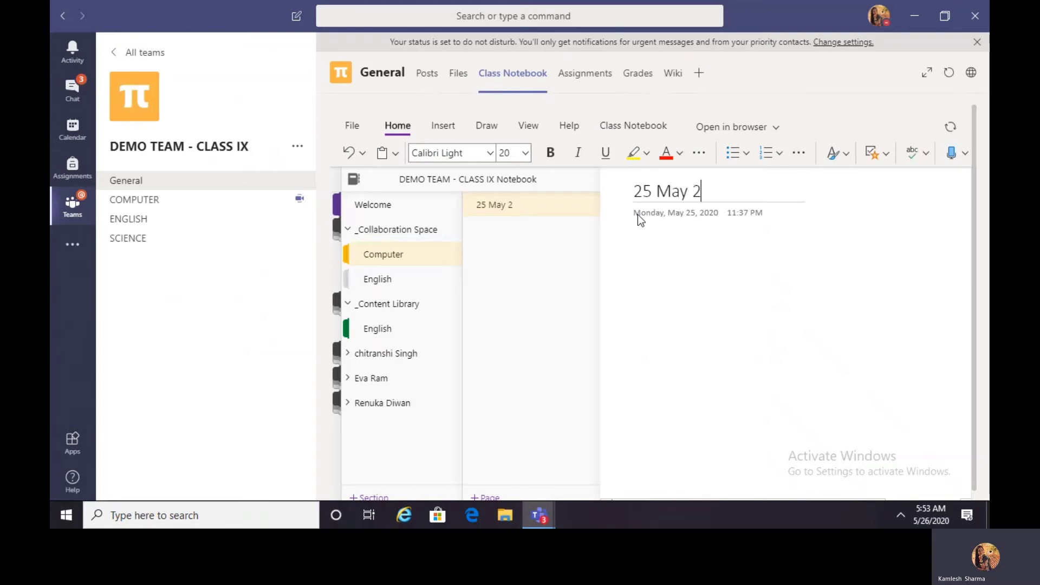
text(020)
click(692, 268)
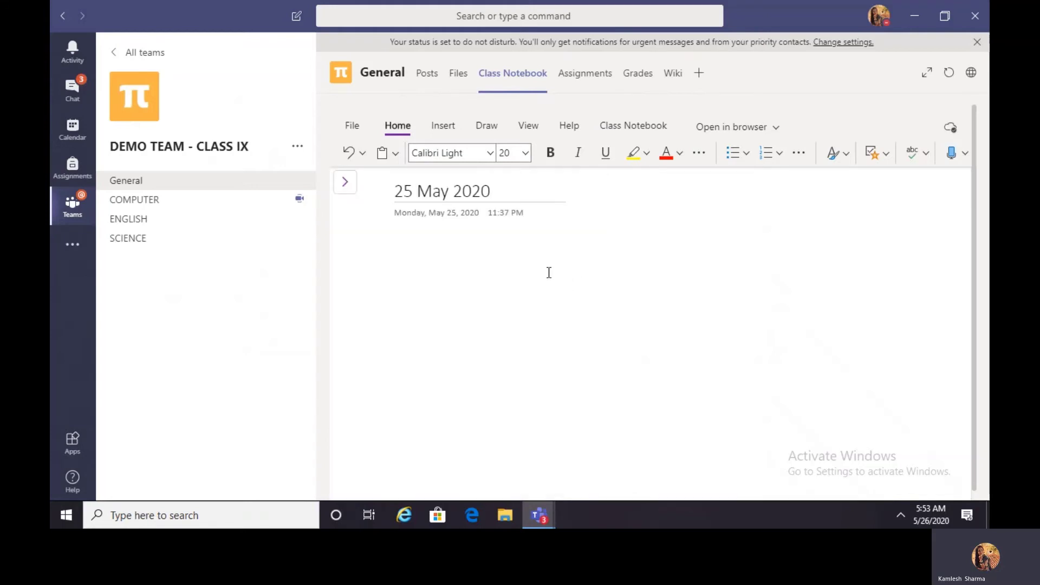
Step: Show the section list again and collapse the _Collaboration Space group
click(344, 185)
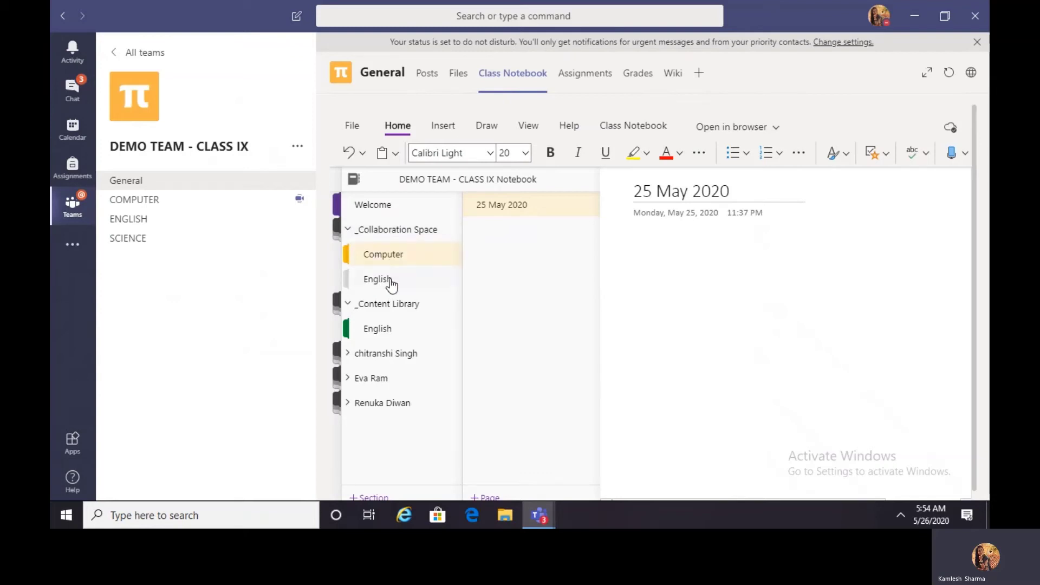
click(348, 231)
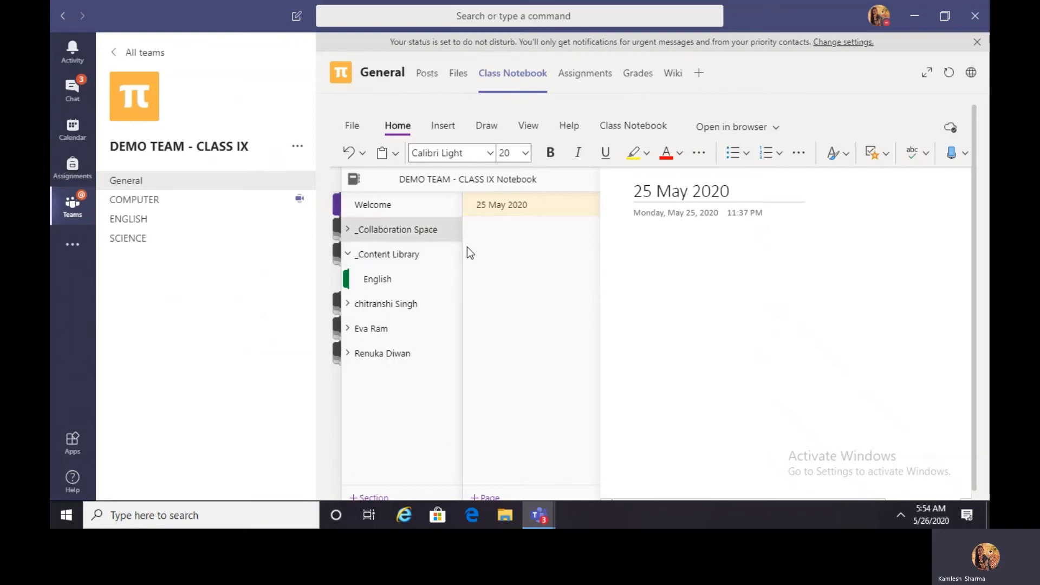
click(349, 232)
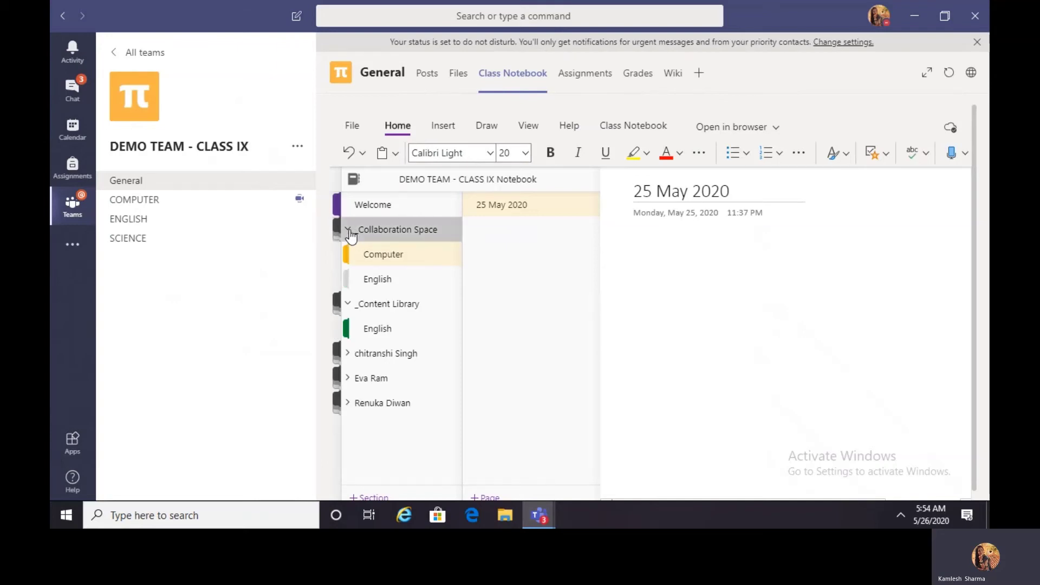
click(350, 232)
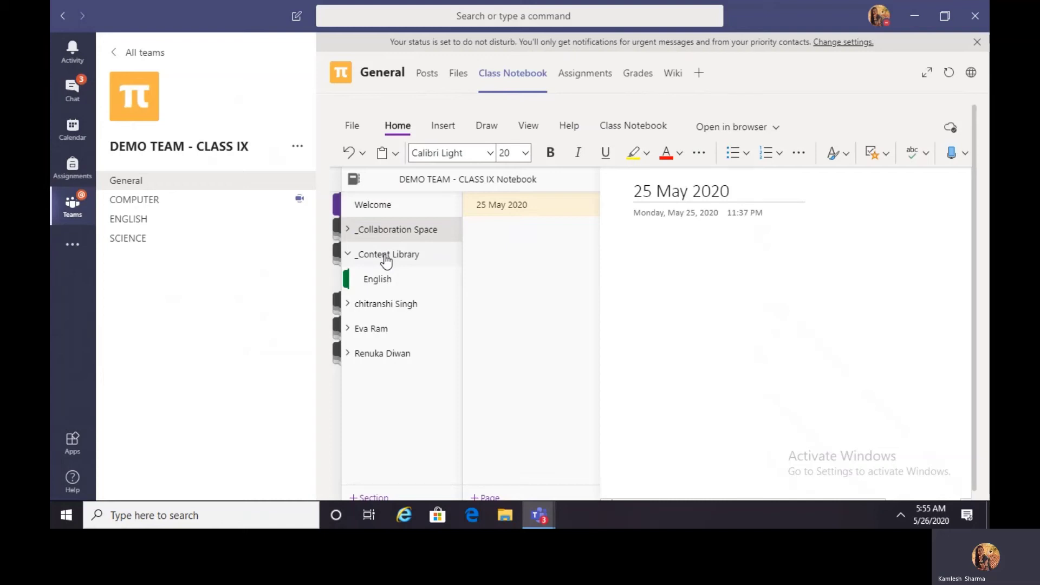
Step: Add a section named Computer to the _Content Library, alongside its English section
click(349, 256)
click(350, 255)
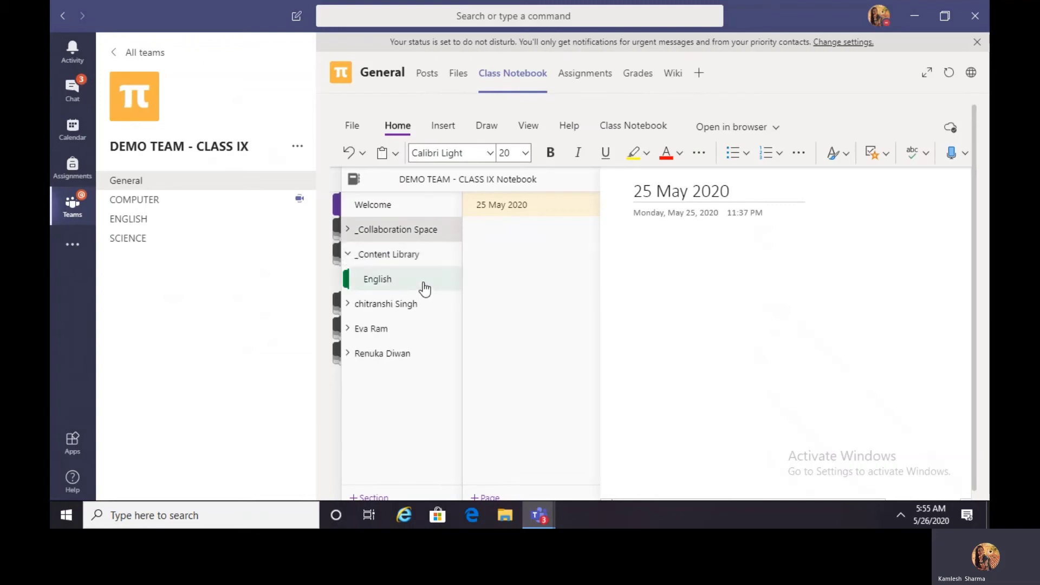
click(386, 497)
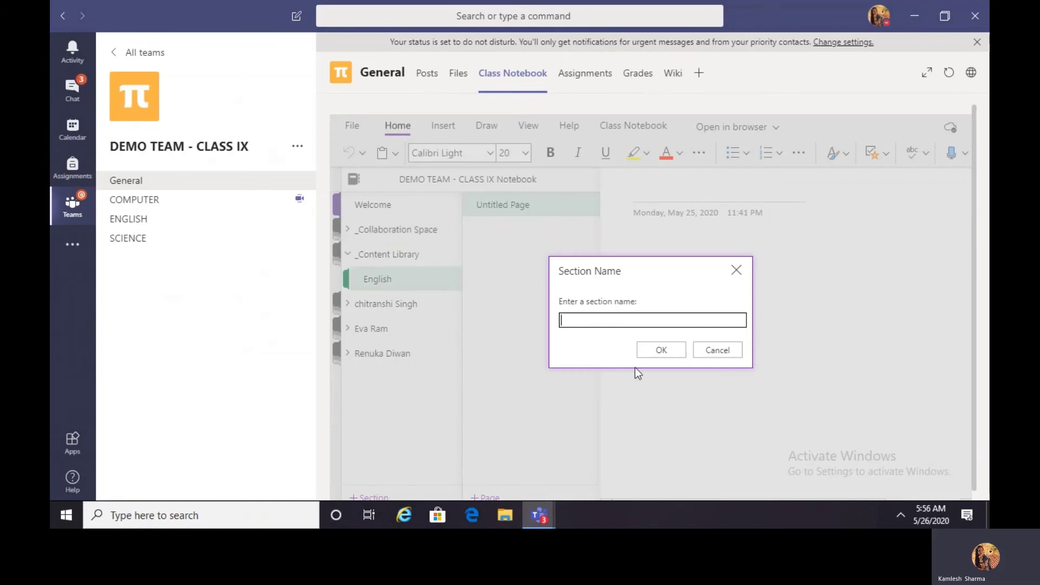
text(Computer)
click(666, 350)
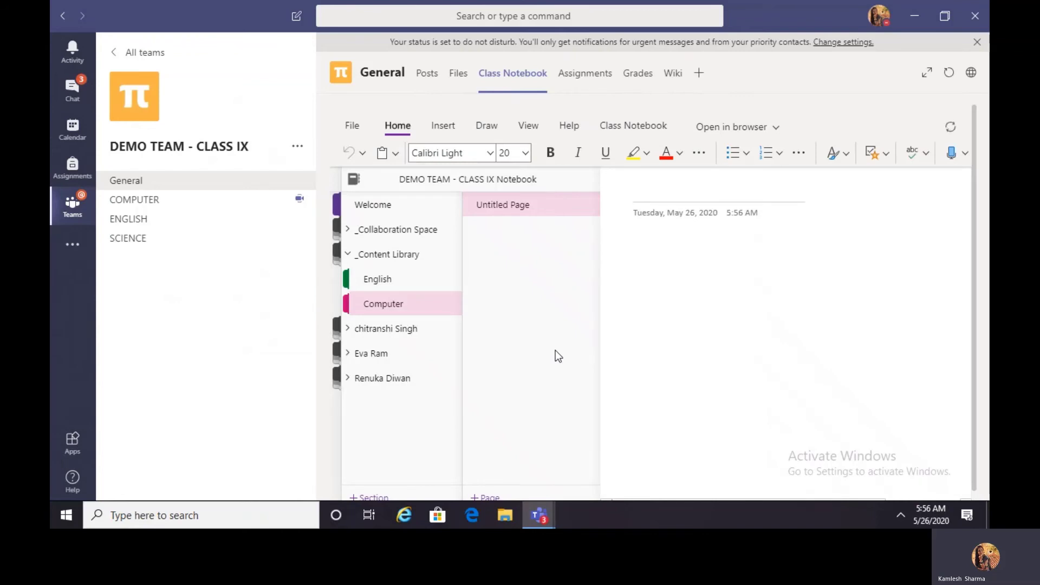
right_click(398, 307)
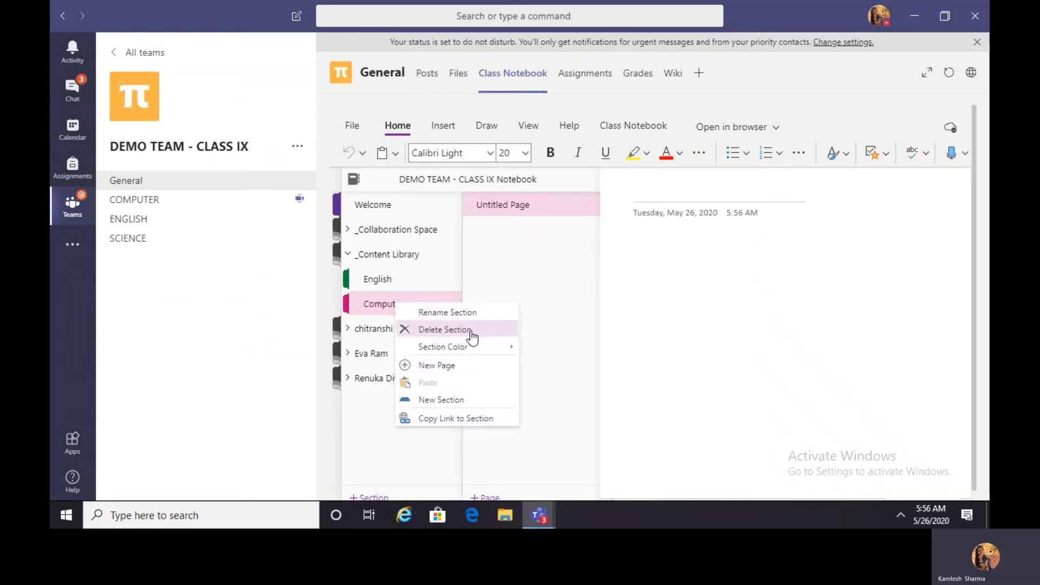
mouse_move(462, 352)
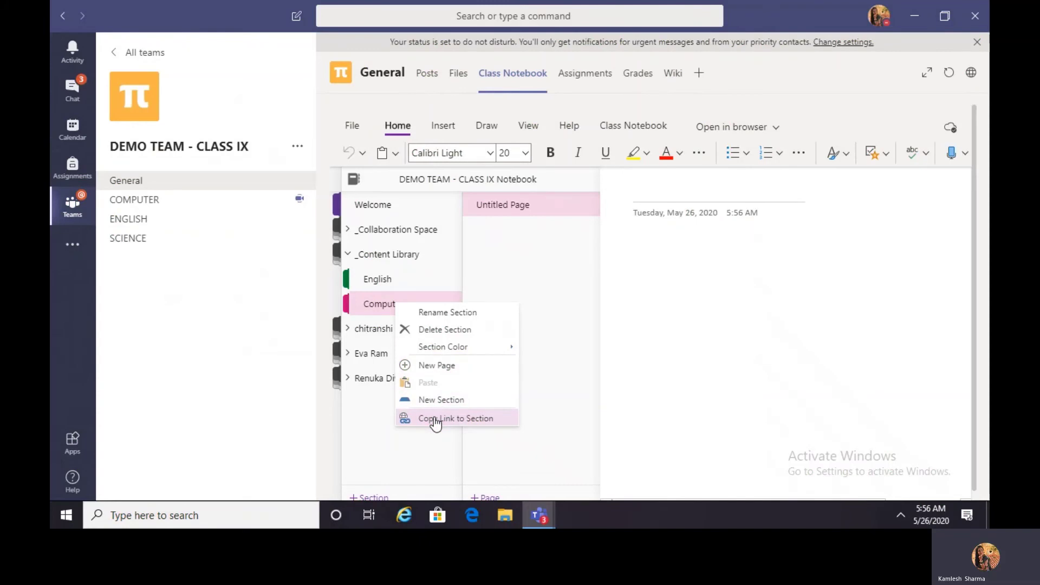
click(466, 332)
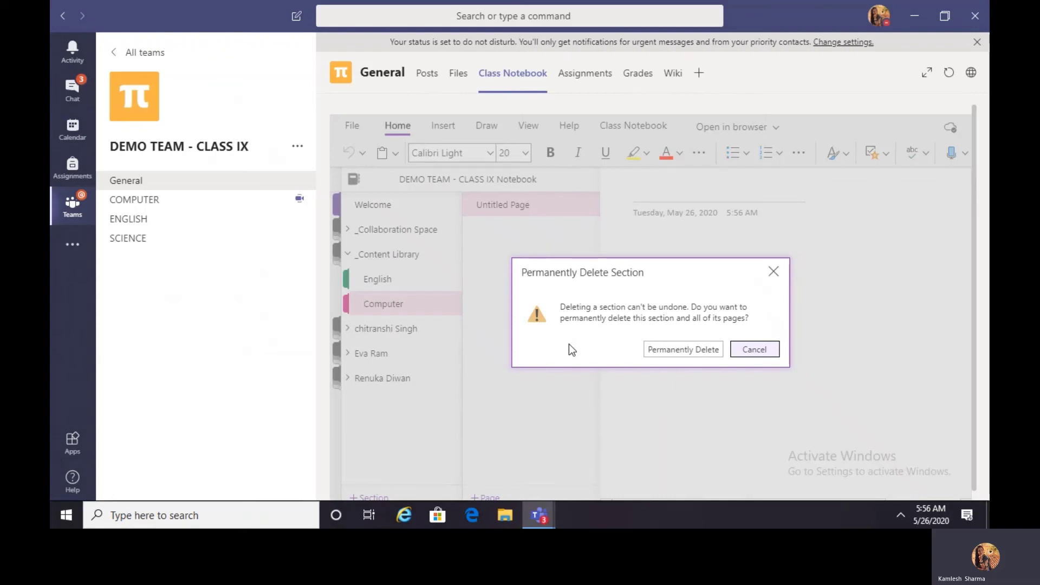
click(755, 351)
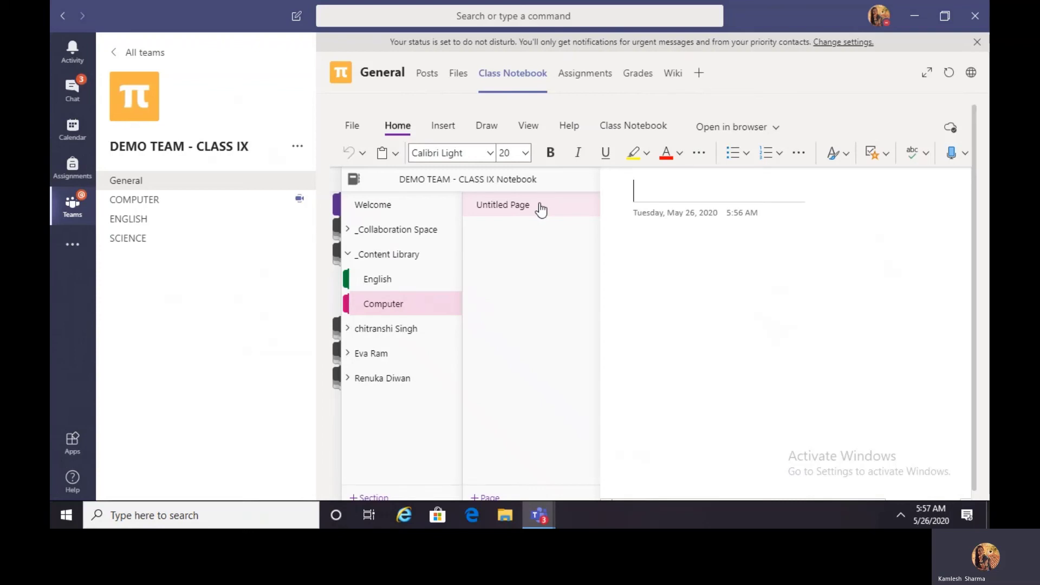
Step: Title the untitled page in the Content Library's Computer section "Chp-1 Introduction to AI"
text(Chp-1 In)
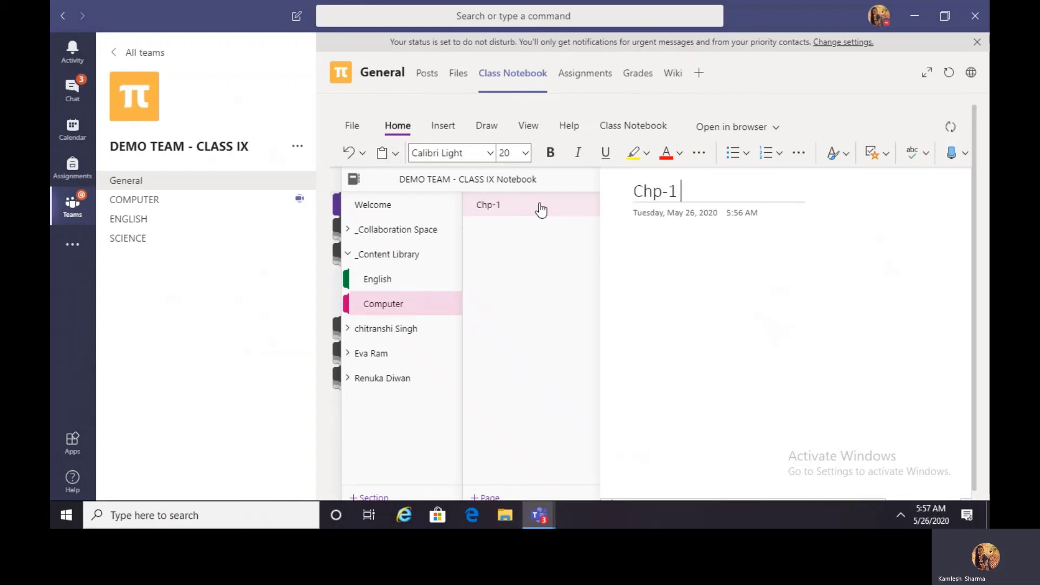
text(troduction)
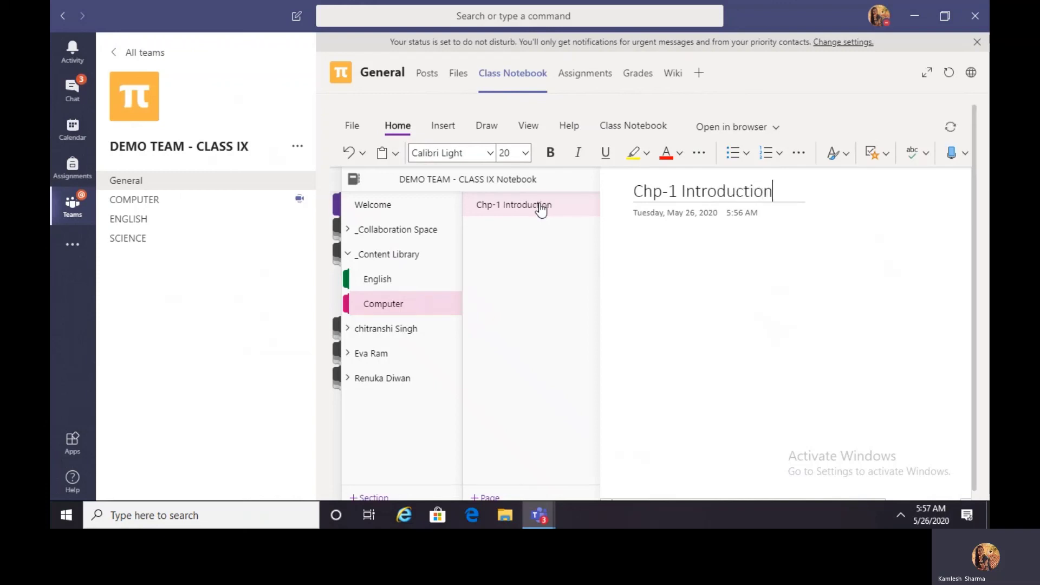
text( to AI)
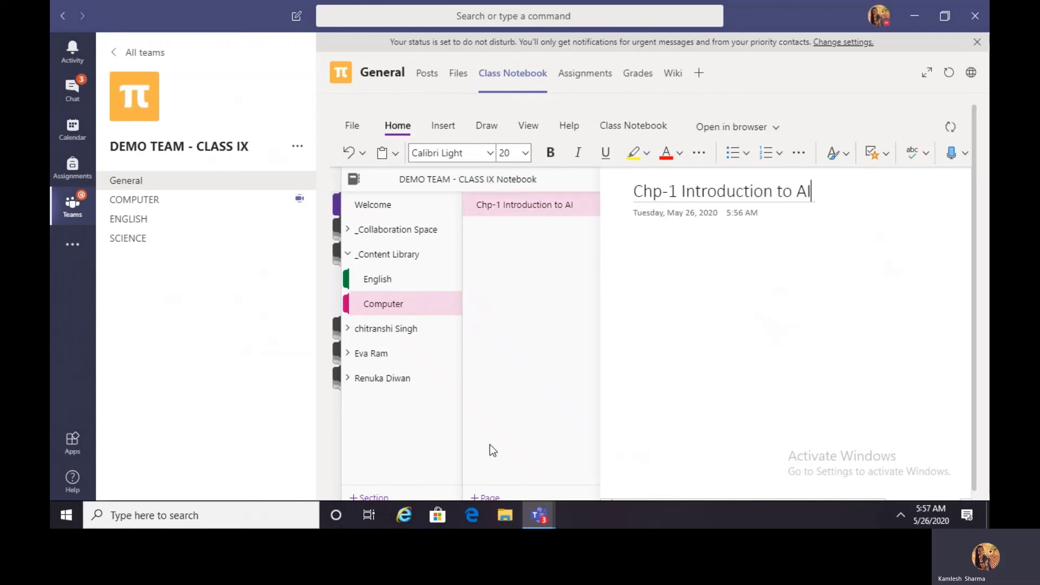
Step: Add a second page titled "Domains to AI" to the Content Library's Computer section
click(490, 498)
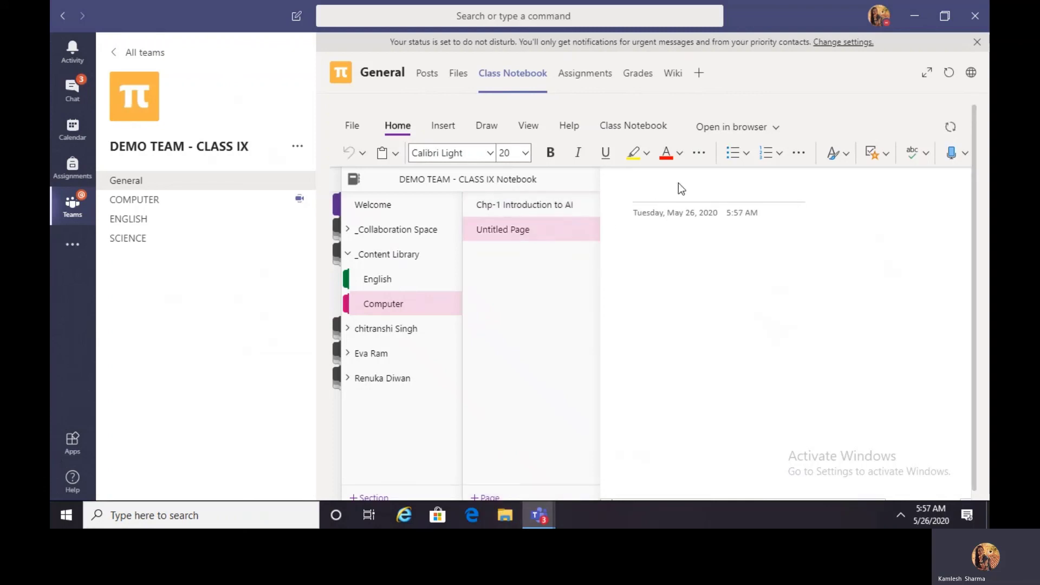
text(Domains)
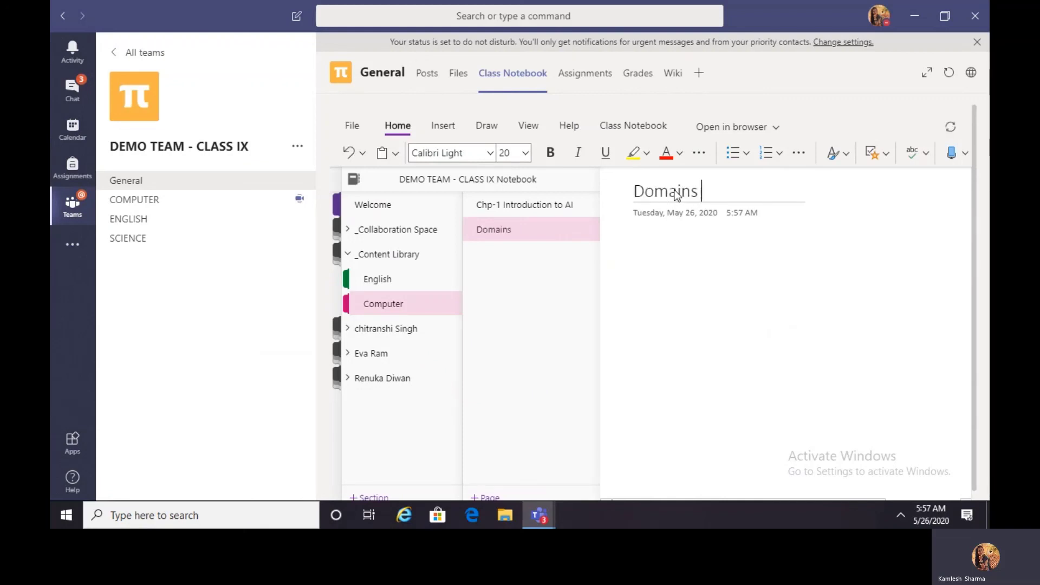
text( to AI)
click(795, 315)
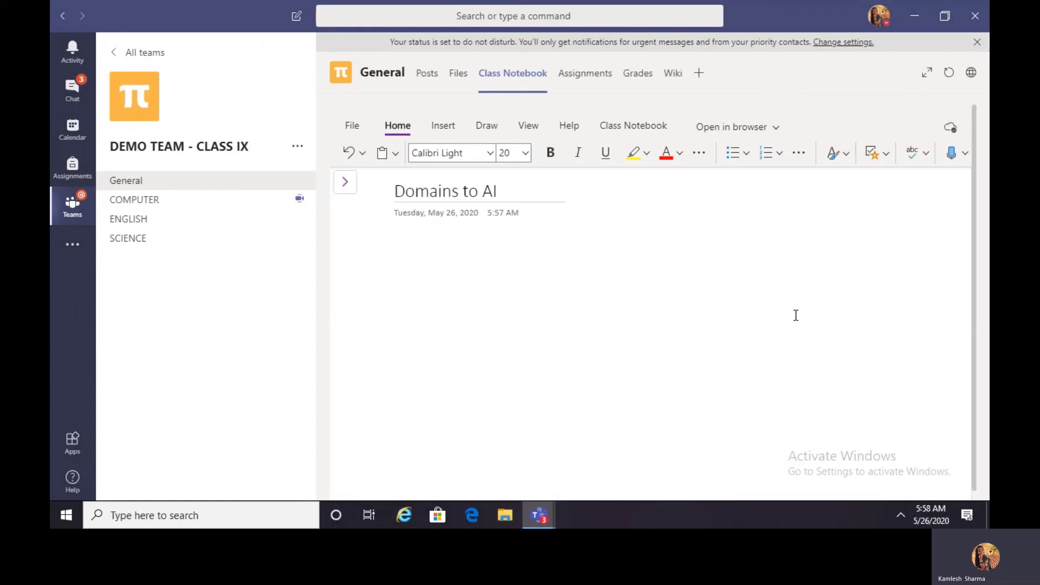
Step: Collapse the _Content Library group and expand the first two student notebooks to examine their sections
click(343, 184)
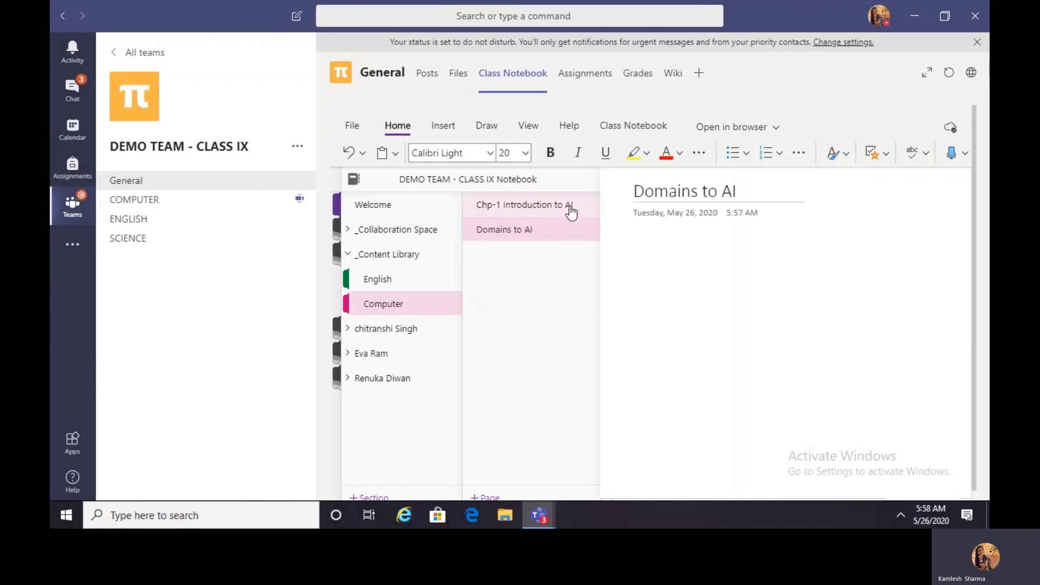
click(347, 259)
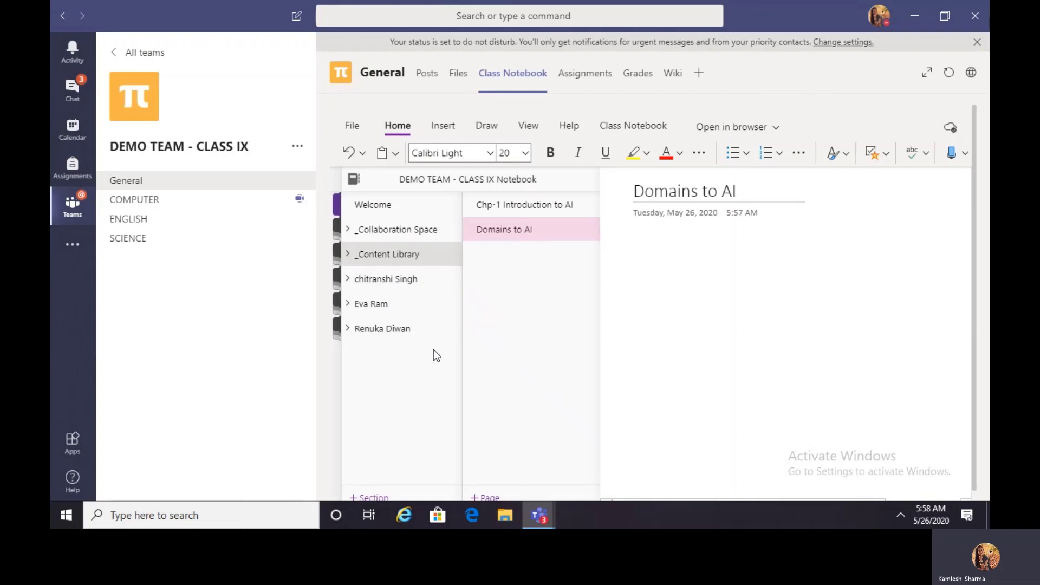
click(351, 280)
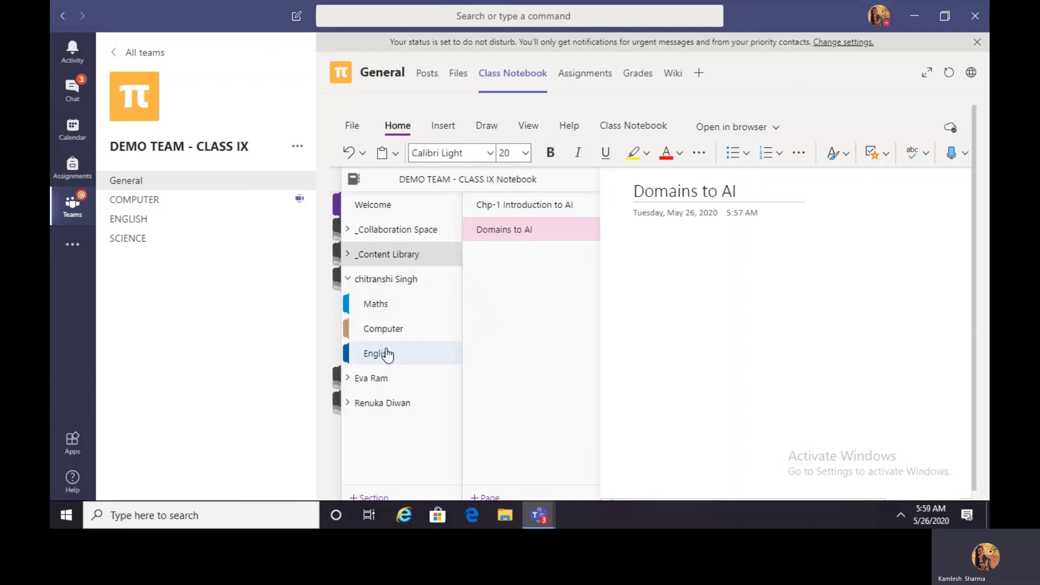
click(351, 384)
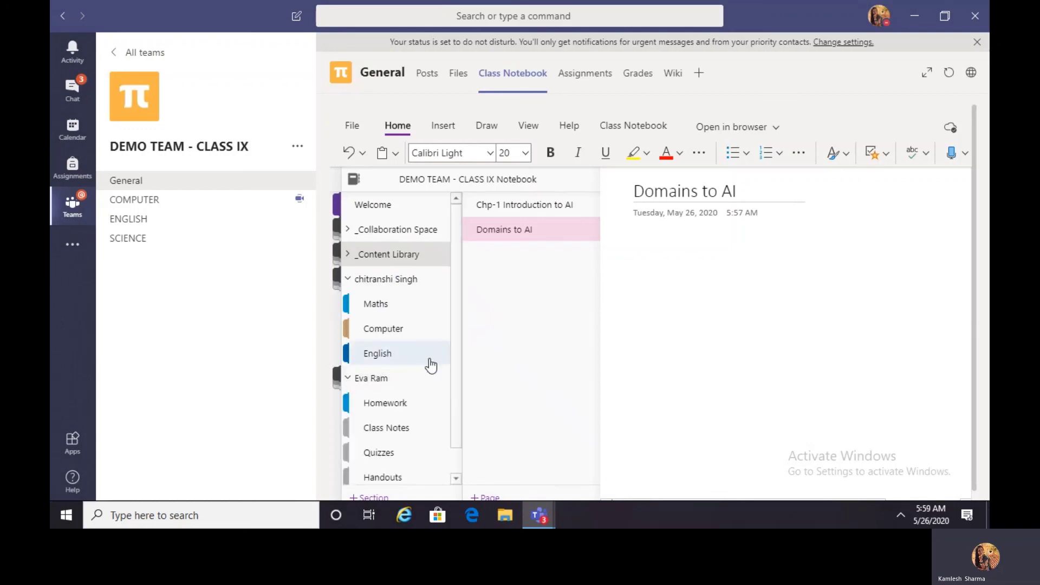
scroll(456, 362, down, 1)
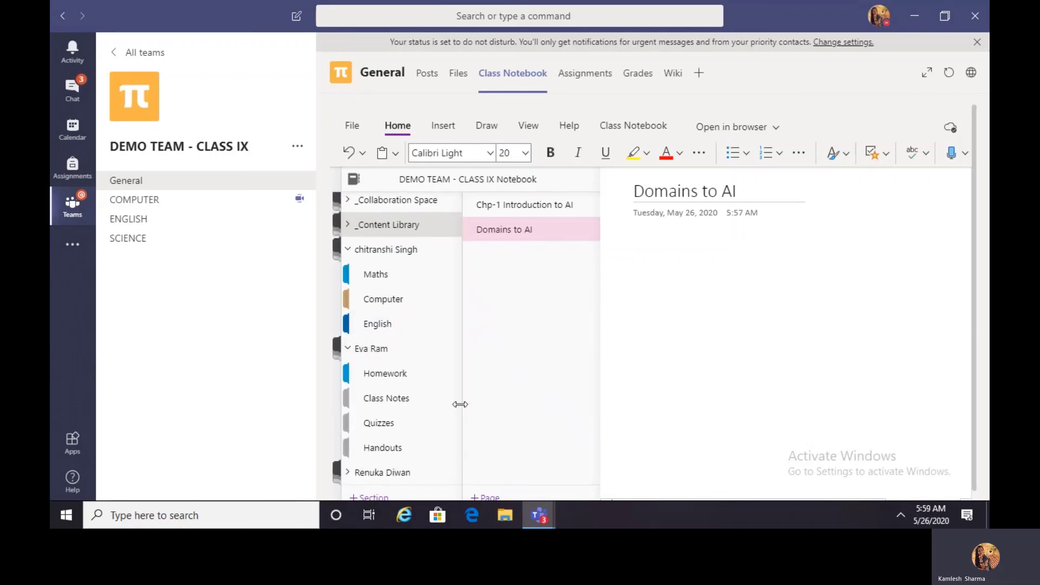